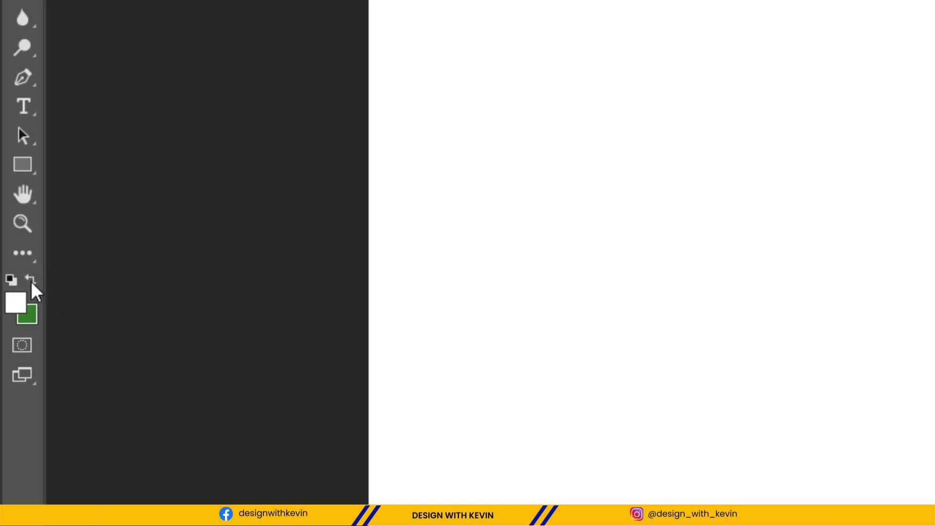
Swap the foreground and background colours so that green becomes the foreground painting colour.
left_click(30, 279)
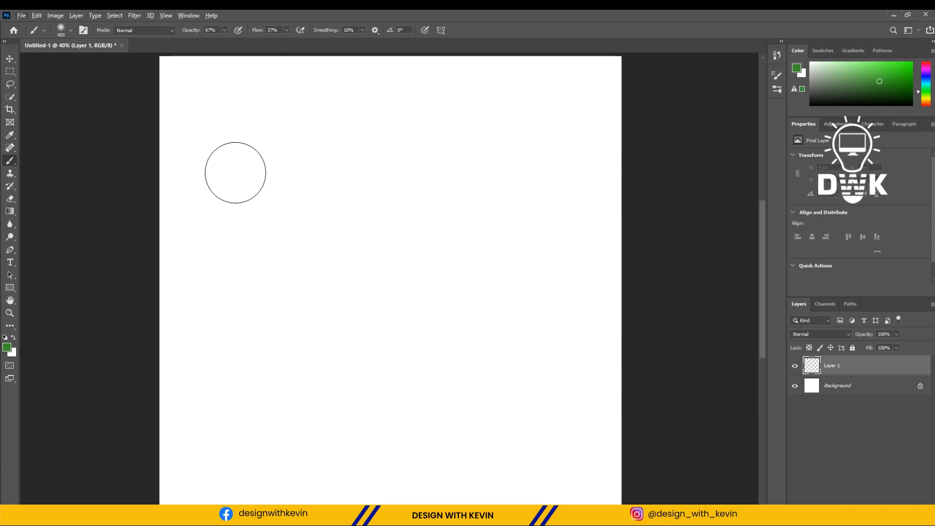
Shrink and enlarge the brush tip repeatedly to try out different brush sizes over the canvas.
key("bracketleft")
key("bracketleft")
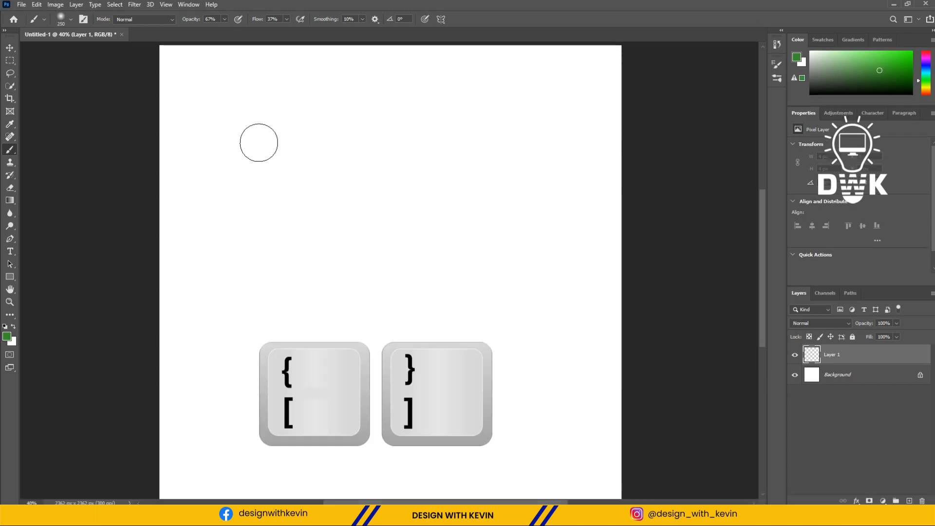
key("bracketleft")
key("bracketleft")
key("bracketleft")
key("bracketleft")
key("bracketright")
key("bracketright")
key("bracketright")
key("bracketright")
key("bracketright")
key("bracketright")
key("bracketright")
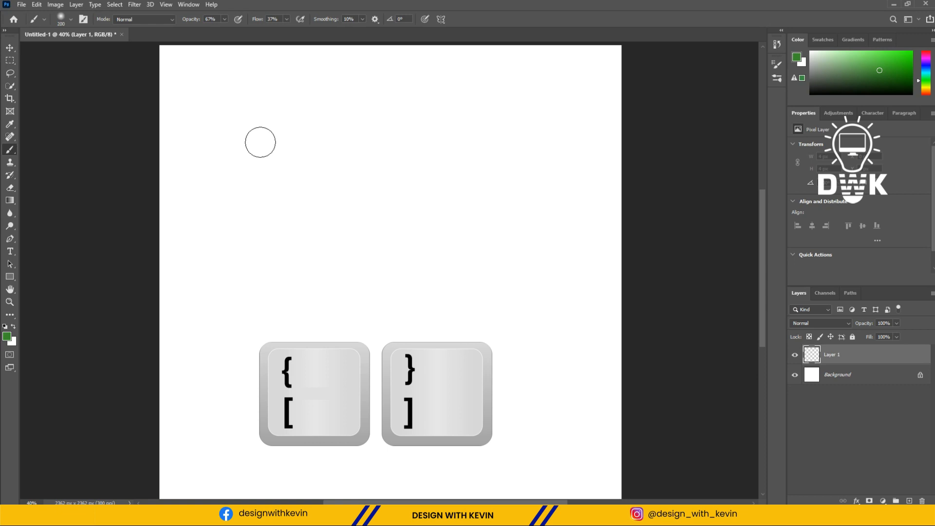
key("bracketleft")
key("bracketleft")
key("bracketleft")
key("bracketright")
key("bracketright")
key("bracketleft")
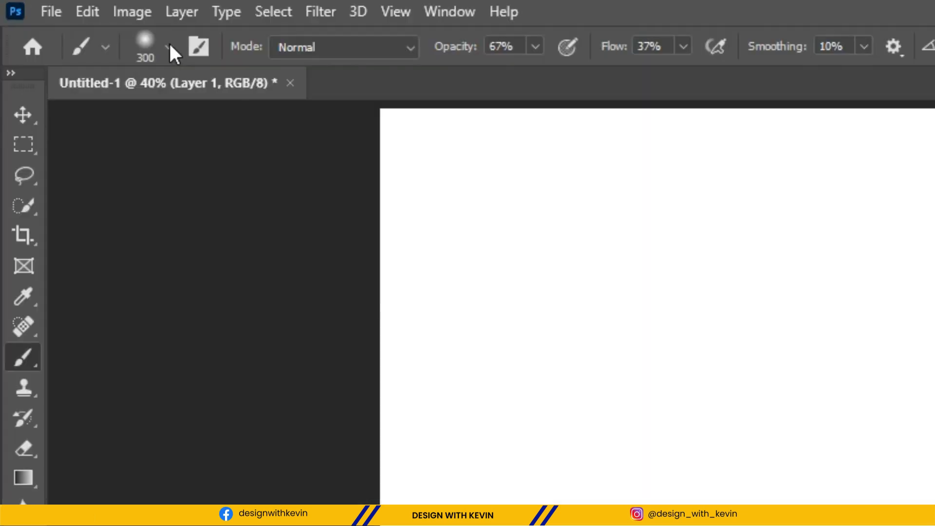
Enlarge the brush size to 480 px in the brush settings and reduce it to 94 px.
left_click(170, 46)
left_click(170, 47)
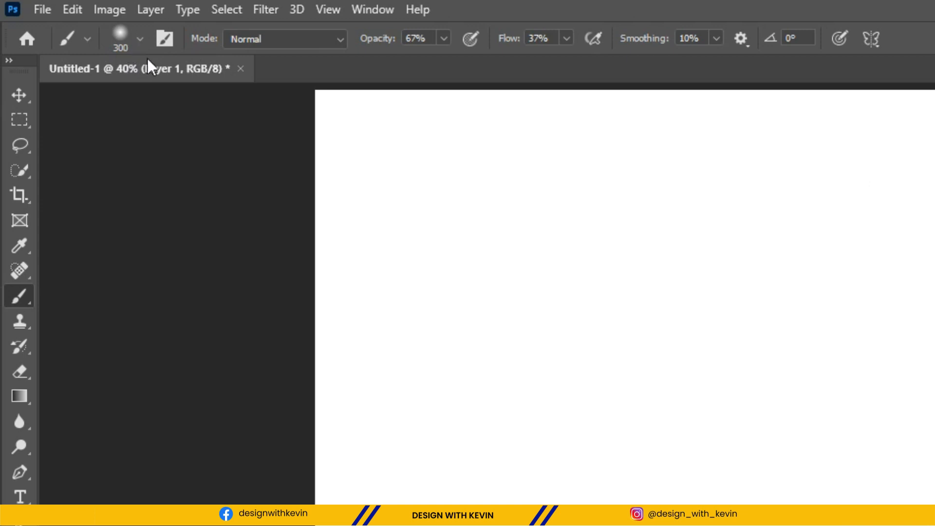
left_click(141, 39)
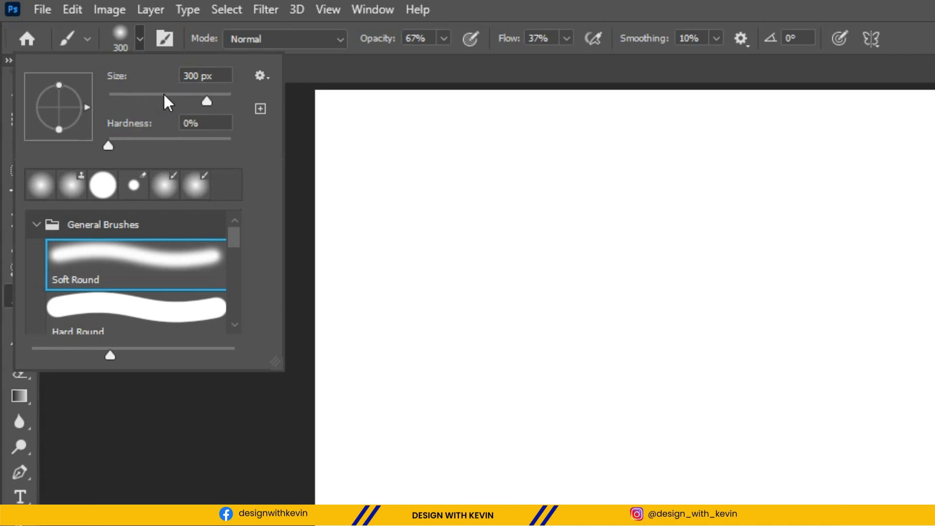
mouse_move(208, 100)
left_mouse_down()
mouse_move(139, 100)
mouse_move(143, 119)
mouse_move(140, 103)
mouse_move(217, 103)
left_mouse_up()
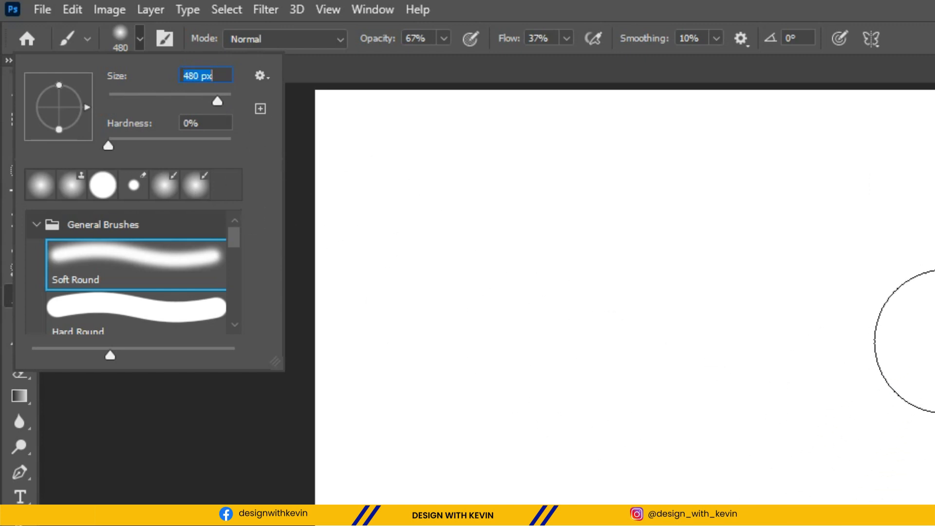
left_click_drag(215, 101, 166, 100)
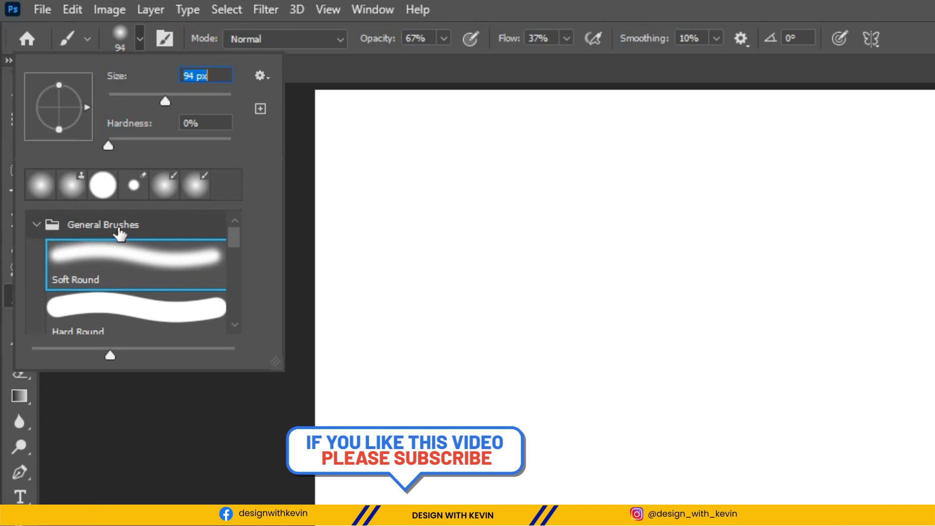
Look through the General Brushes presets and the folders for dry media, wet media and special effects brushes.
left_click(37, 224)
left_click(38, 225)
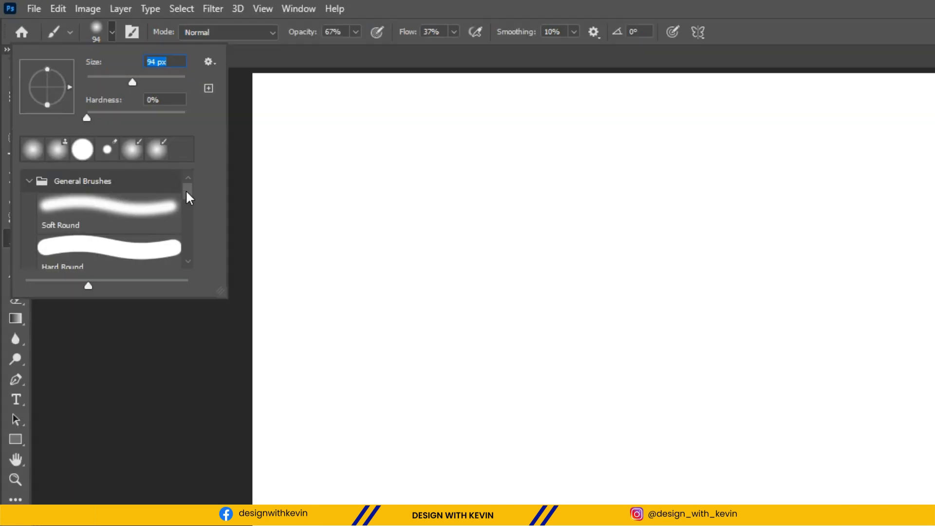
scroll(75, 220, "down", 1)
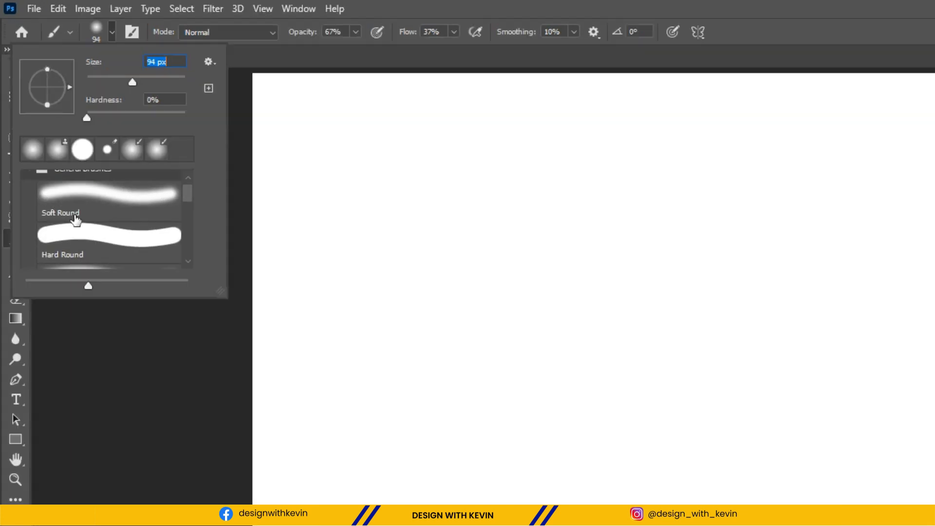
scroll(95, 236, "down", 5)
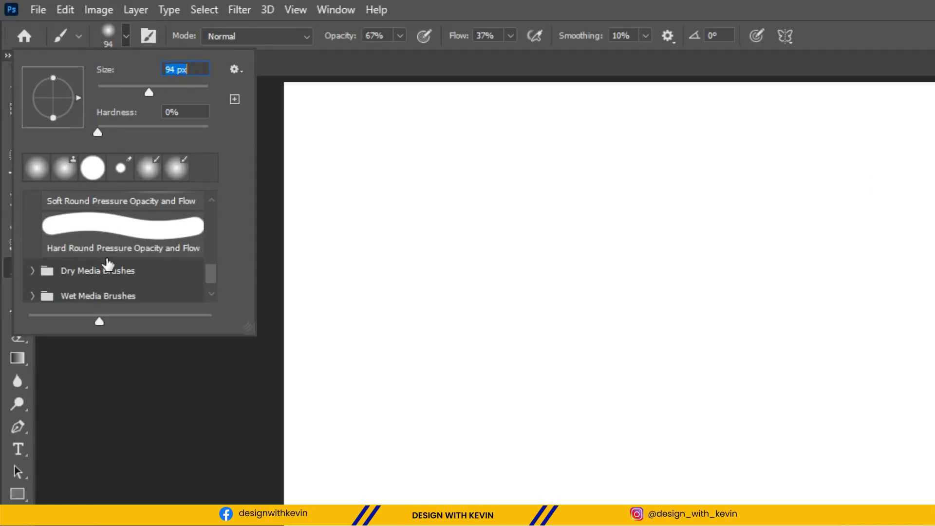
scroll(107, 264, "down", 2)
scroll(84, 235, "up", 8)
scroll(78, 224, "up", 4)
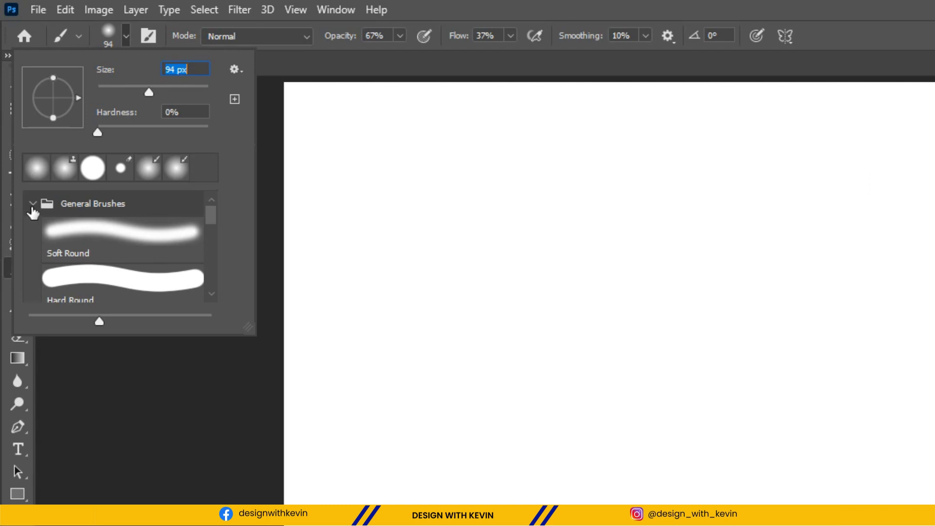
left_click(32, 204)
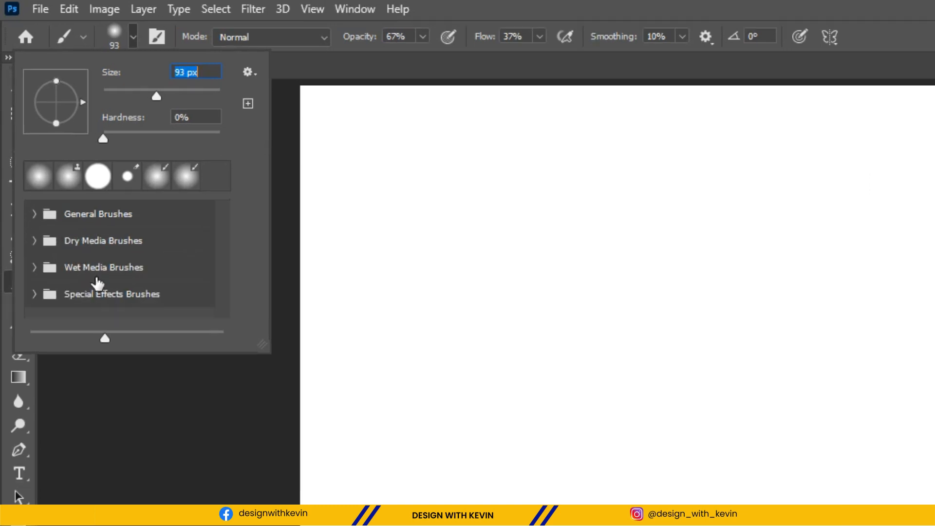
scroll(154, 283, "down", 3)
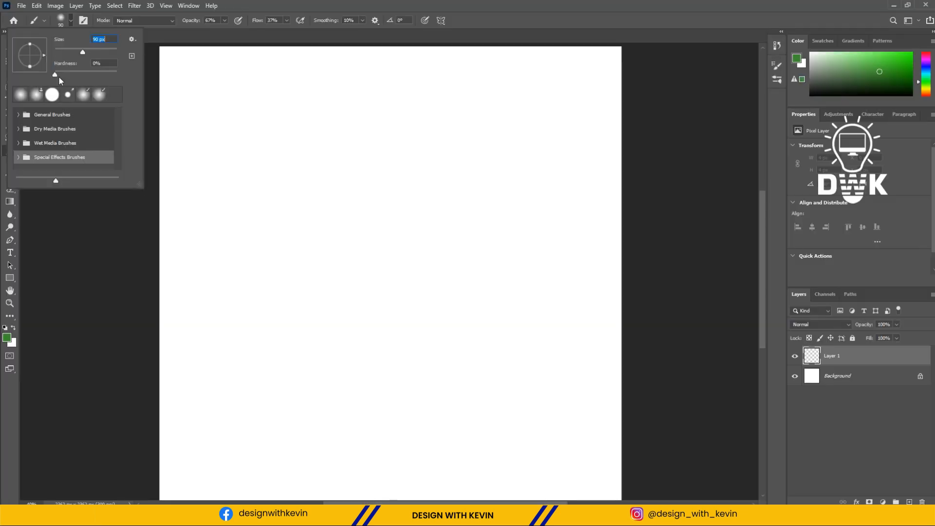
Choose the Soft Round preset from General Brushes and set its size to 202 px.
left_click(18, 115)
left_click_drag(116, 124, 116, 121)
left_click(73, 135)
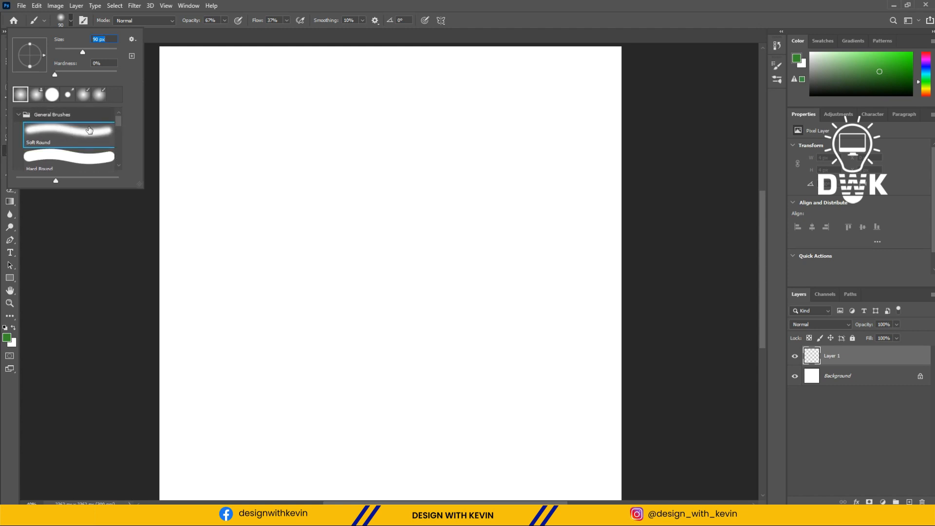
left_click_drag(86, 51, 87, 51)
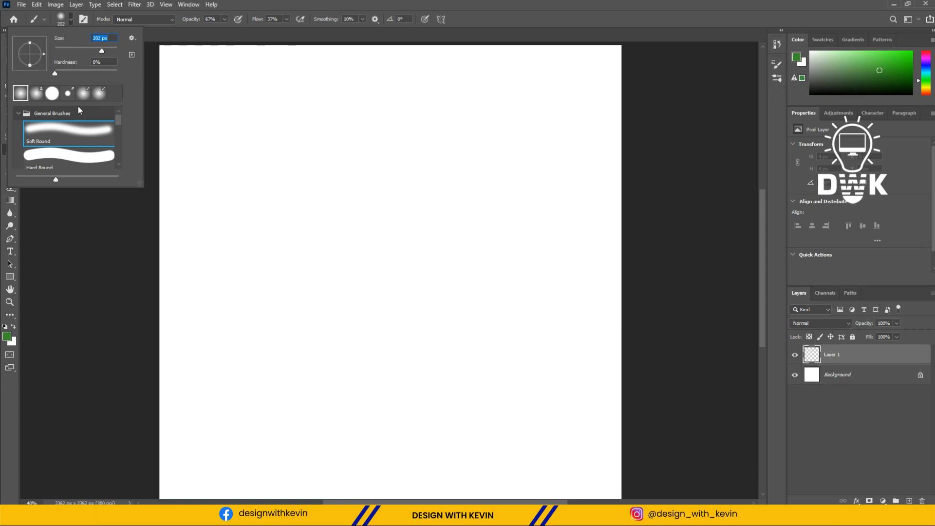
left_click(71, 19)
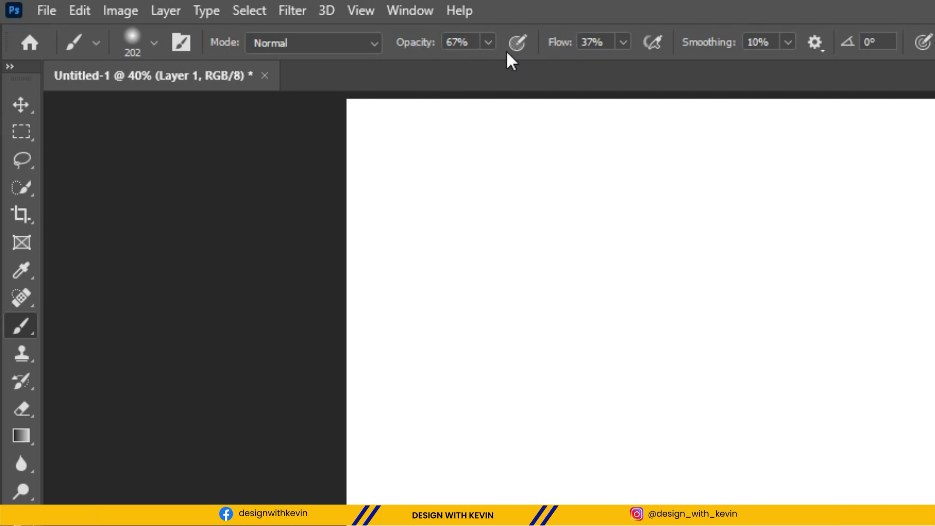
Set the brush's opacity to 100% and its flow to 100%.
left_click(487, 43)
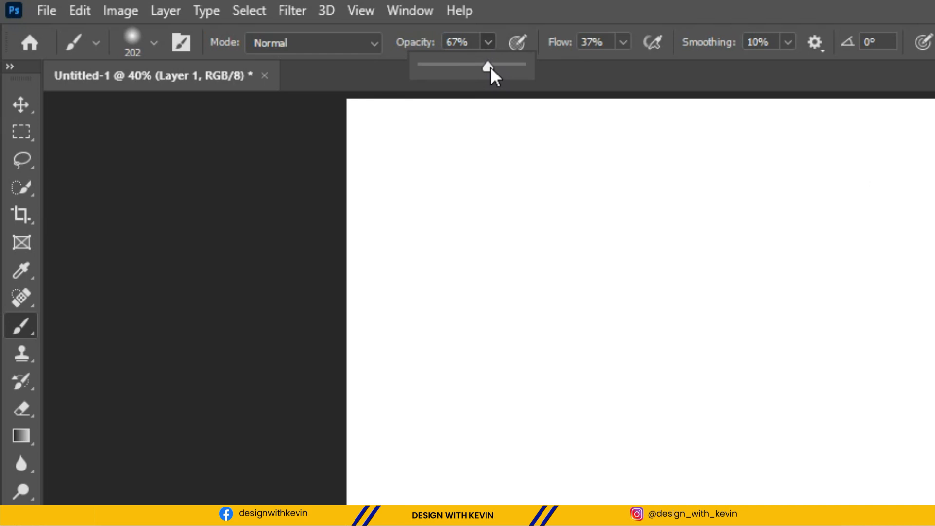
mouse_move(490, 67)
left_mouse_down()
mouse_move(506, 66)
mouse_move(497, 69)
left_mouse_up()
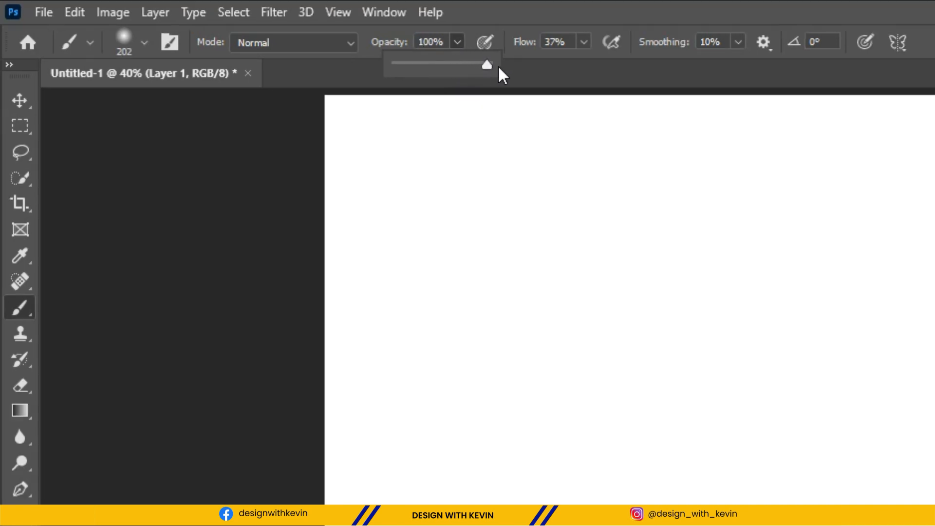
left_click(584, 43)
left_click_drag(592, 72, 680, 69)
left_click(705, 7)
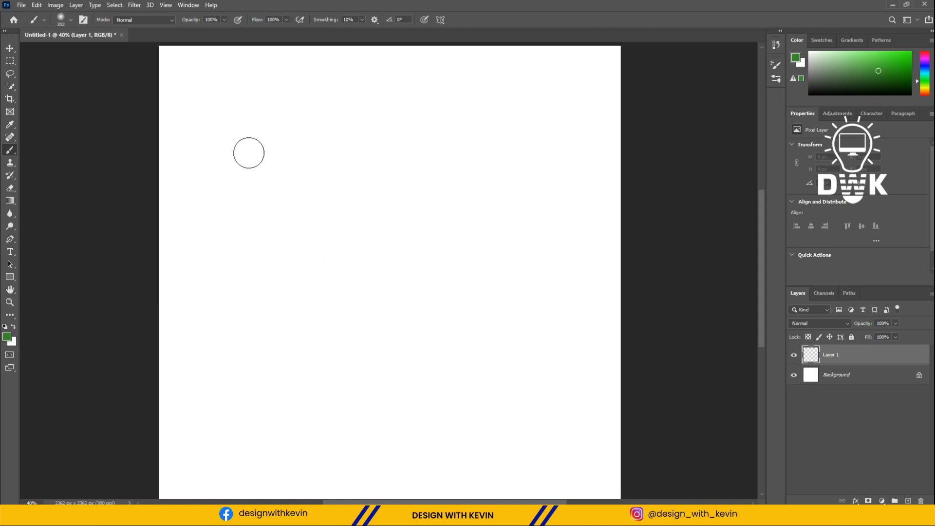
Paint four separate soft-edged green strokes across the middle of the canvas on Layer 1.
left_click_drag(207, 183, 472, 159)
mouse_move(528, 186)
left_mouse_down()
mouse_move(475, 220)
mouse_move(220, 351)
left_mouse_up()
left_click_drag(273, 400, 587, 253)
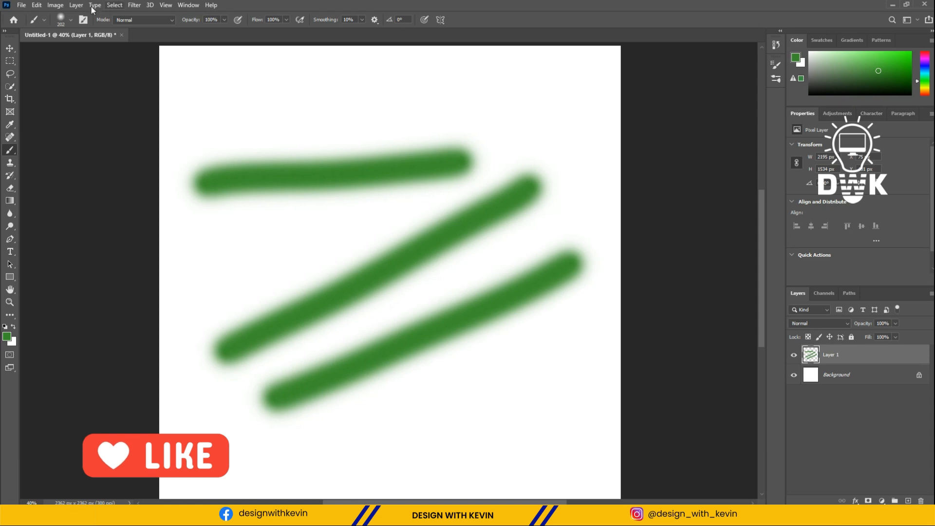
left_click(71, 20)
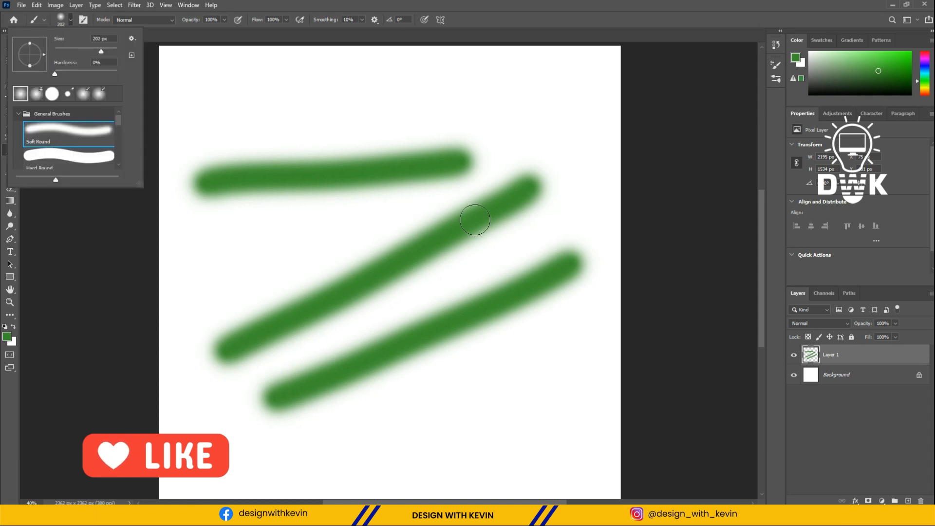
left_click_drag(238, 281, 390, 211)
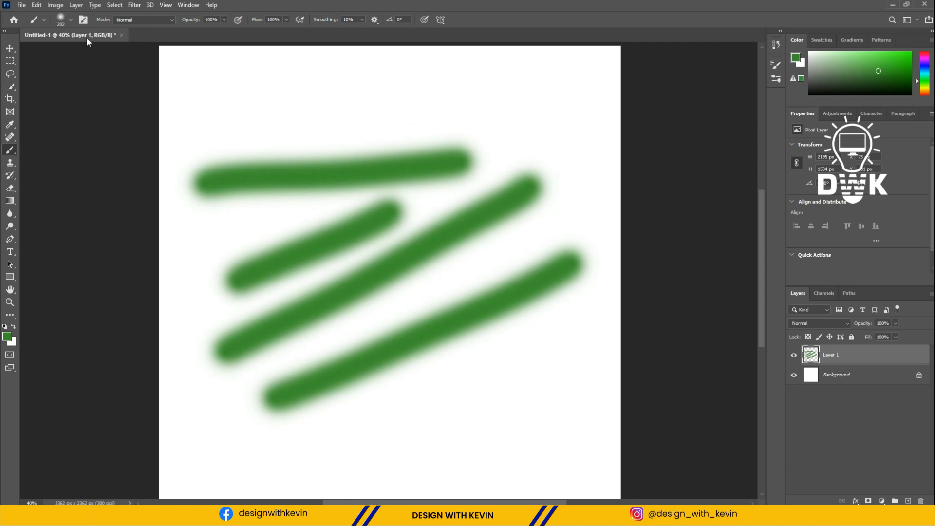
Switch to the Hard Round brush preset and paint one hard-edged green stroke across the upper part of the canvas.
left_click(71, 19)
scroll(67, 149, "down", 1)
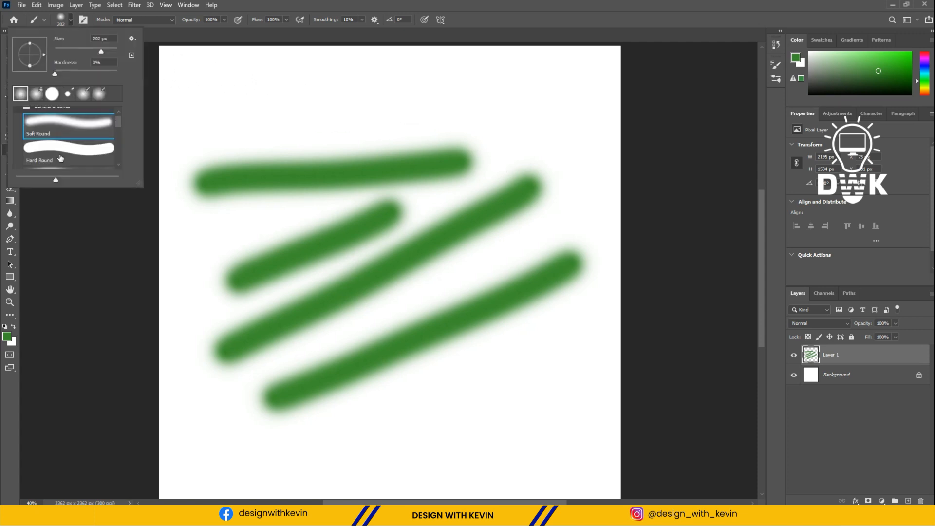
left_click(59, 155)
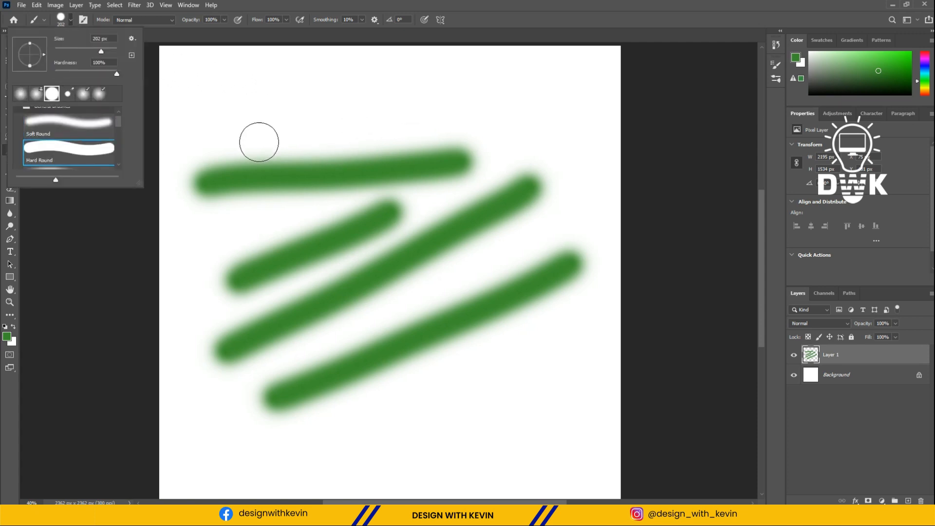
left_click(225, 79)
left_click_drag(226, 80, 463, 95)
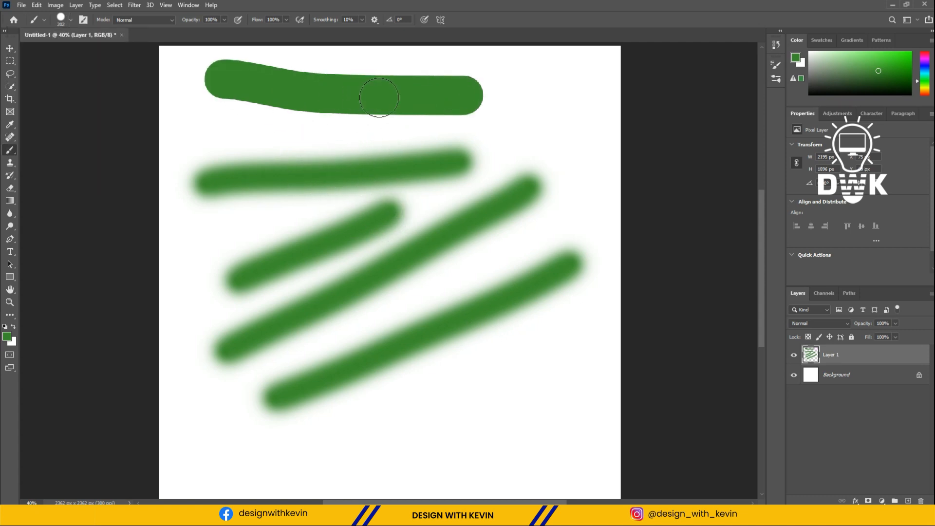
Move the painted strokes of Layer 1 around the canvas with the Move tool, placing them slightly lower.
key("v")
key("ctrl+0")
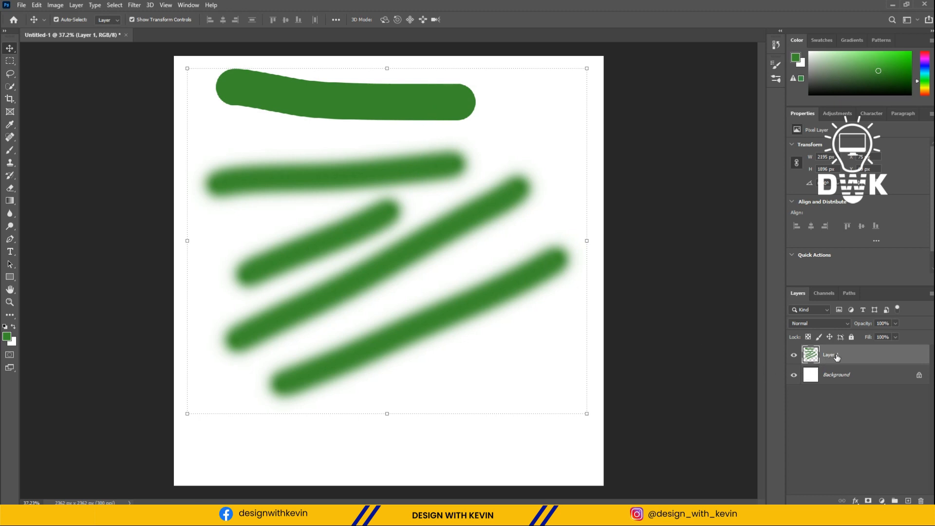
mouse_move(475, 212)
left_mouse_down()
mouse_move(485, 215)
mouse_move(467, 210)
mouse_move(430, 259)
mouse_move(423, 244)
left_mouse_up()
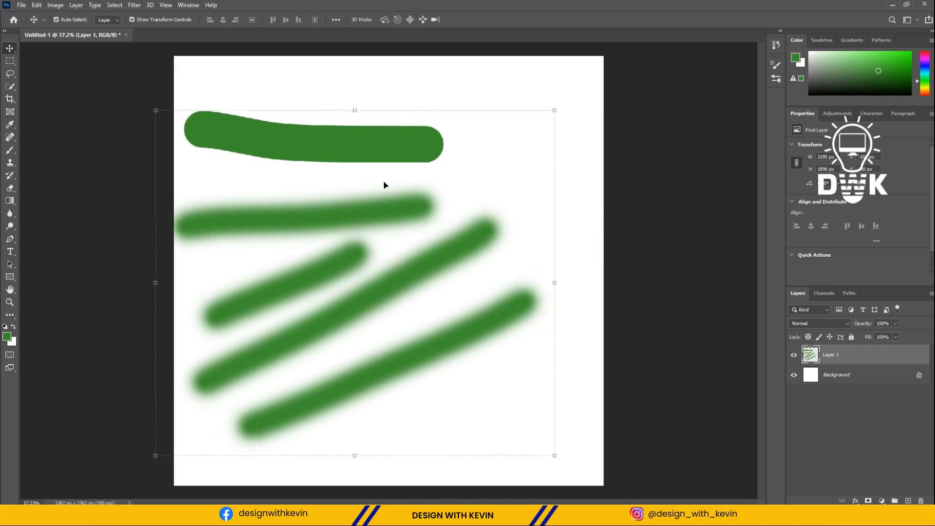
left_click_drag(369, 215, 415, 216)
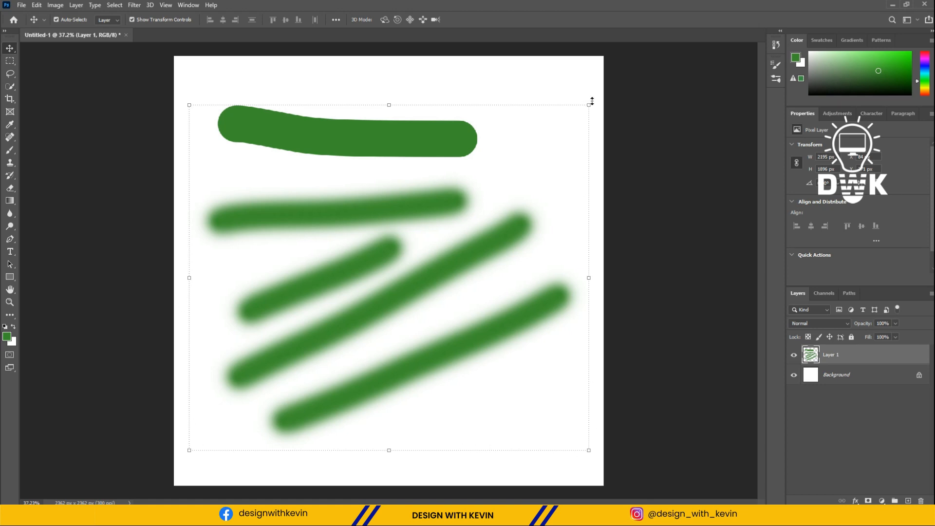
Scale Layer 1's strokes proportionally to 54.60% and place them in the lower middle of the canvas.
left_click(189, 105)
left_click_drag(188, 104, 389, 239)
mouse_move(457, 355)
left_mouse_down()
mouse_move(363, 351)
mouse_move(371, 355)
left_mouse_up()
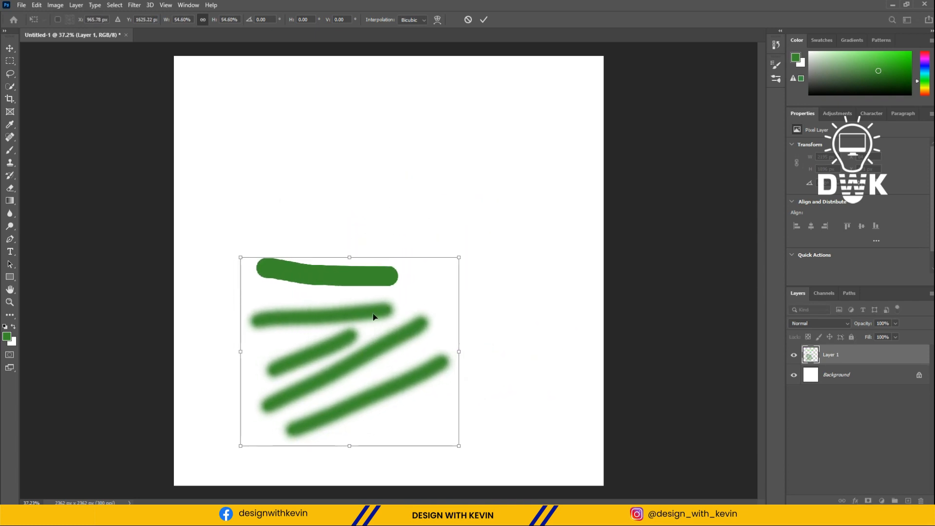
left_click(484, 20)
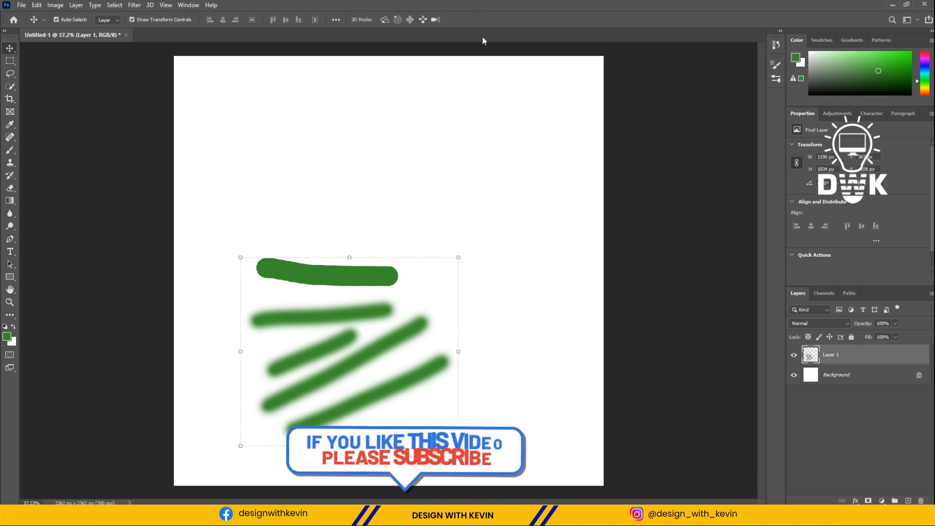
Shift the scaled strokes slightly down and to the right on the canvas, and deselect the layer.
left_click(363, 278)
left_click(302, 204)
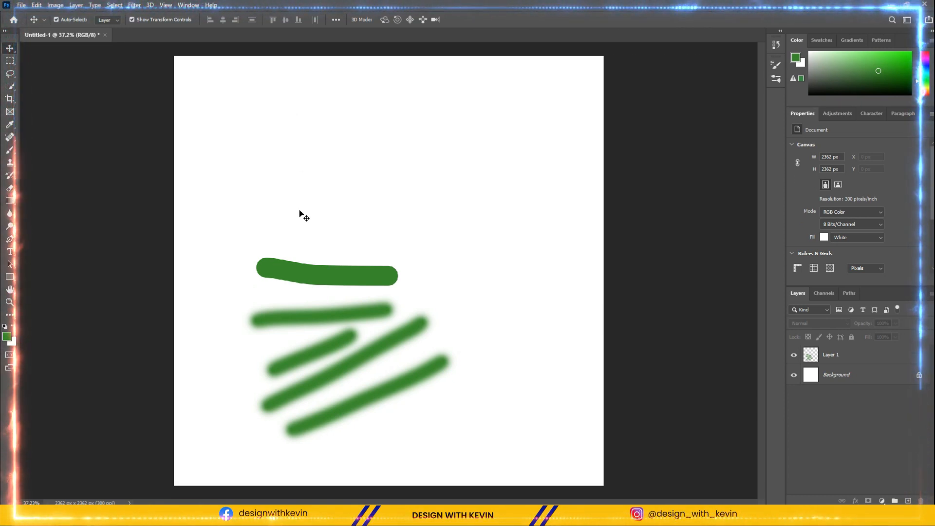
mouse_move(316, 272)
left_mouse_down()
mouse_move(381, 284)
mouse_move(334, 289)
left_mouse_up()
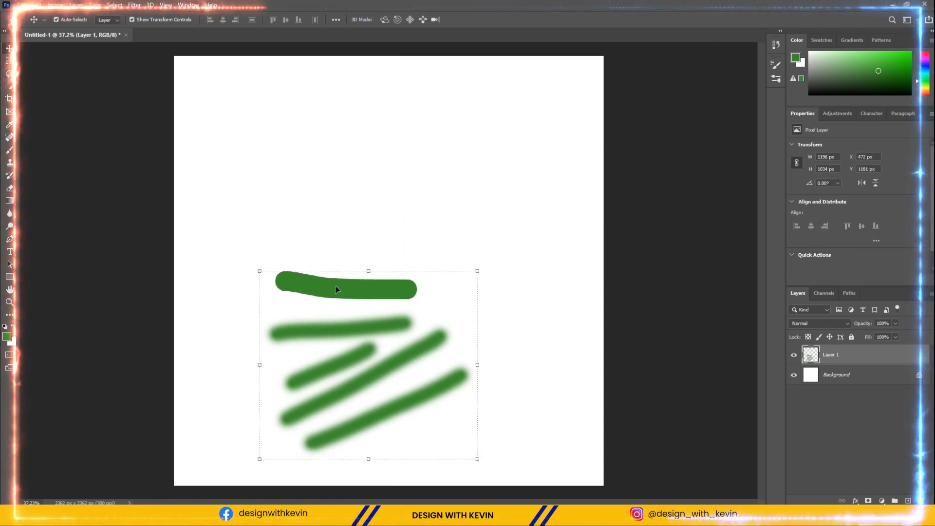
left_click(367, 232)
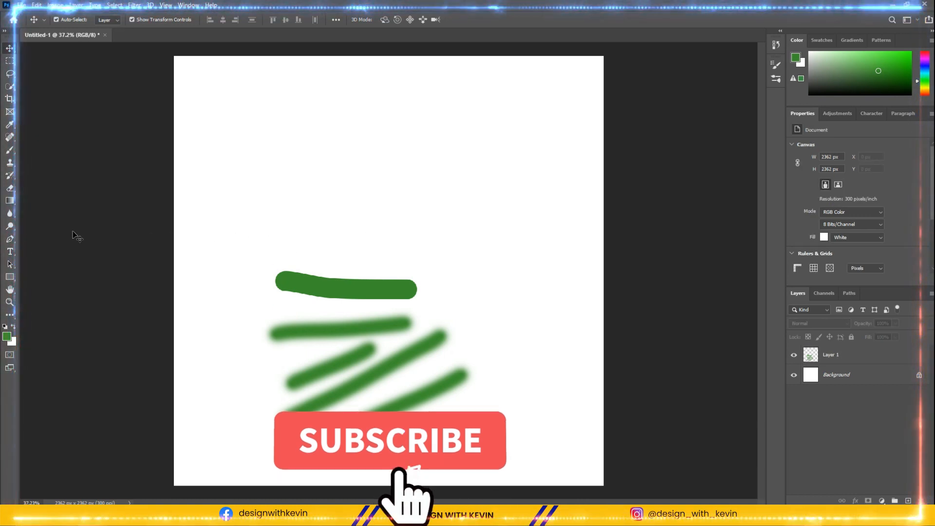